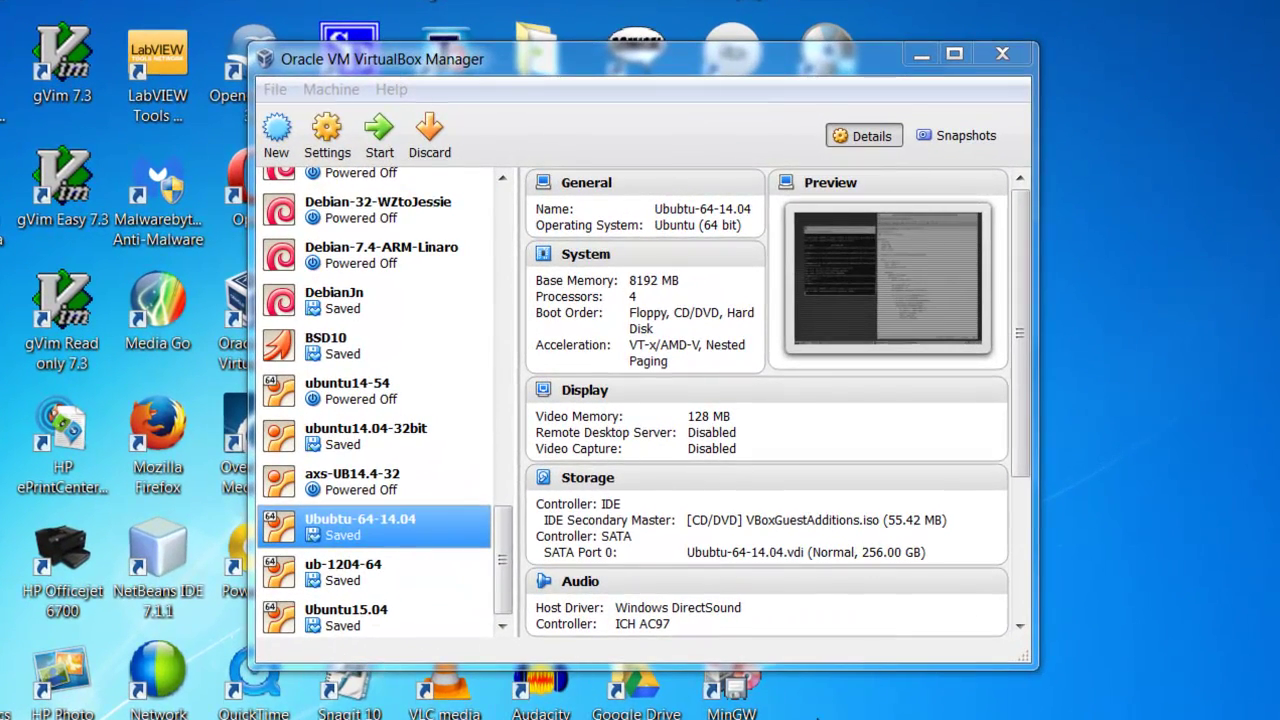
Start the saved Ubuntu15.04 virtual machine and log in with the account password
left_click(316, 620)
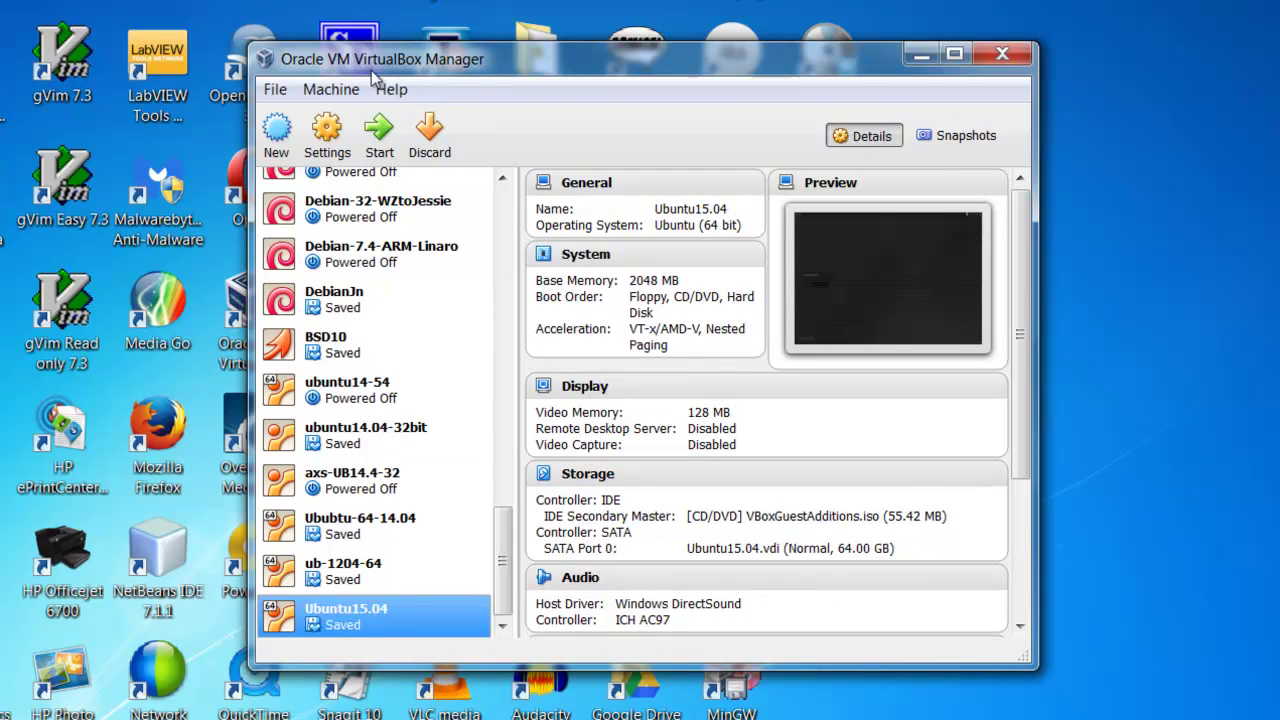
left_click(380, 132)
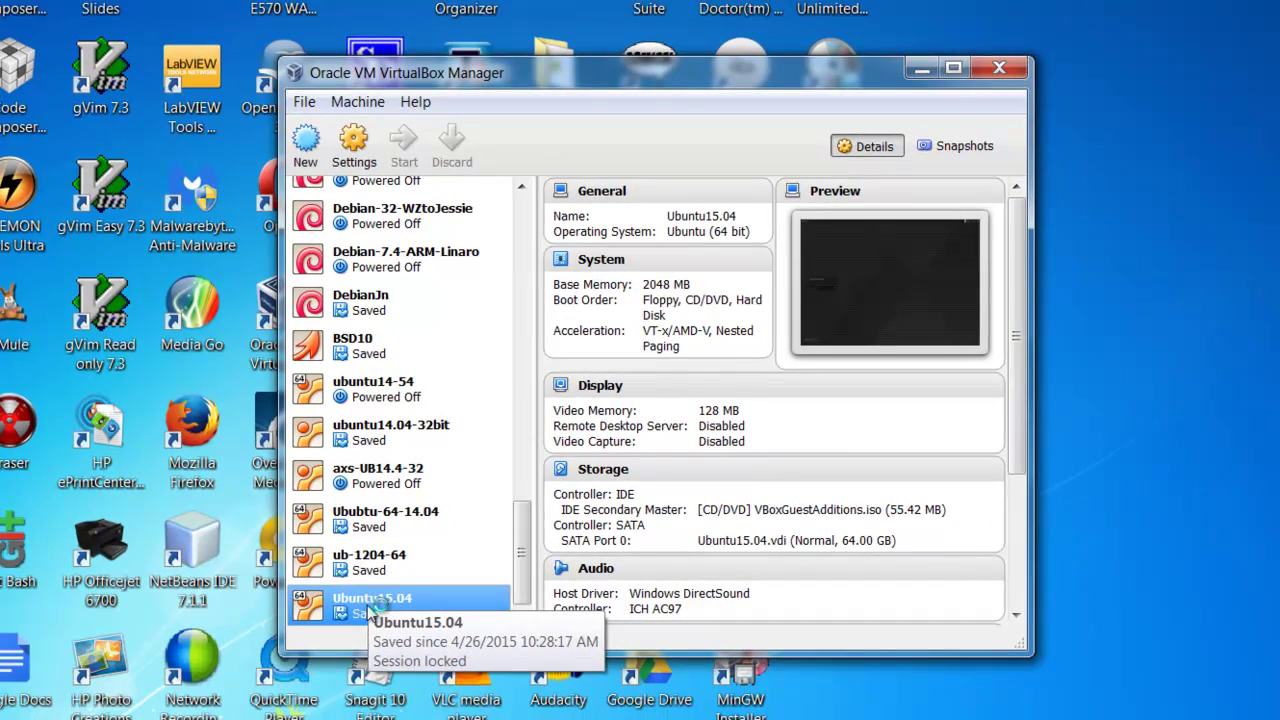
double_click(370, 605)
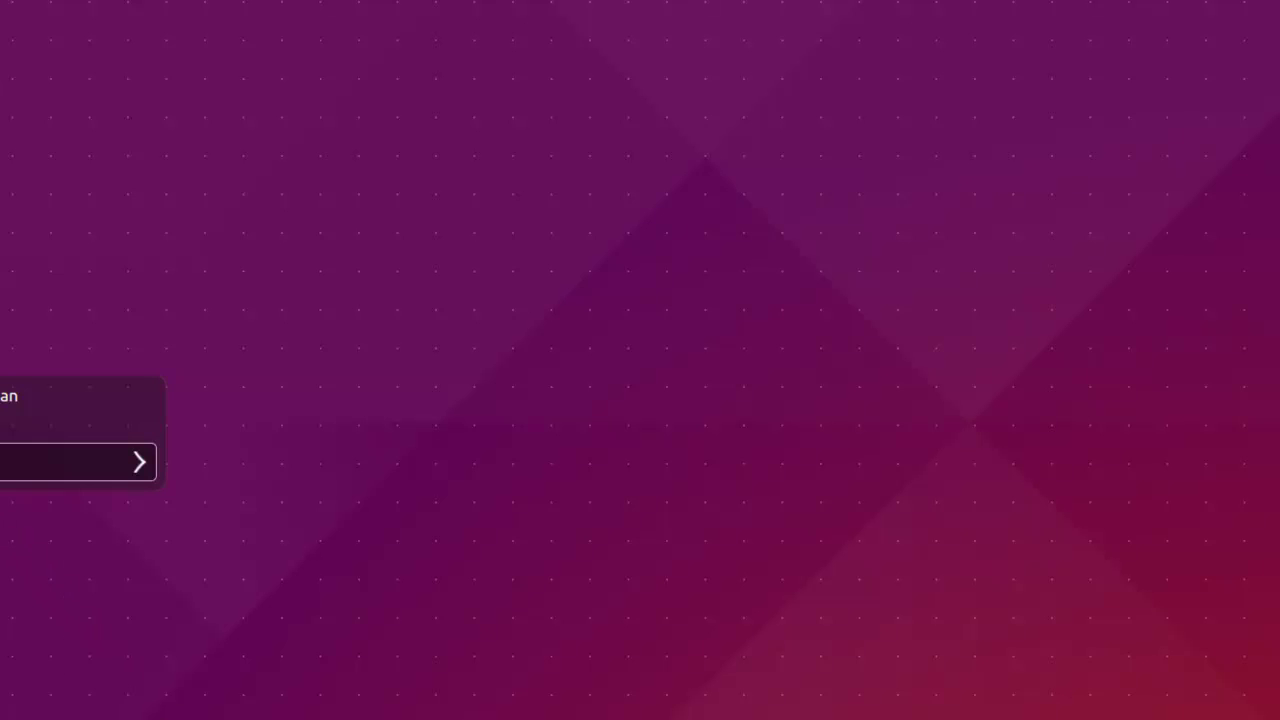
key("Return")
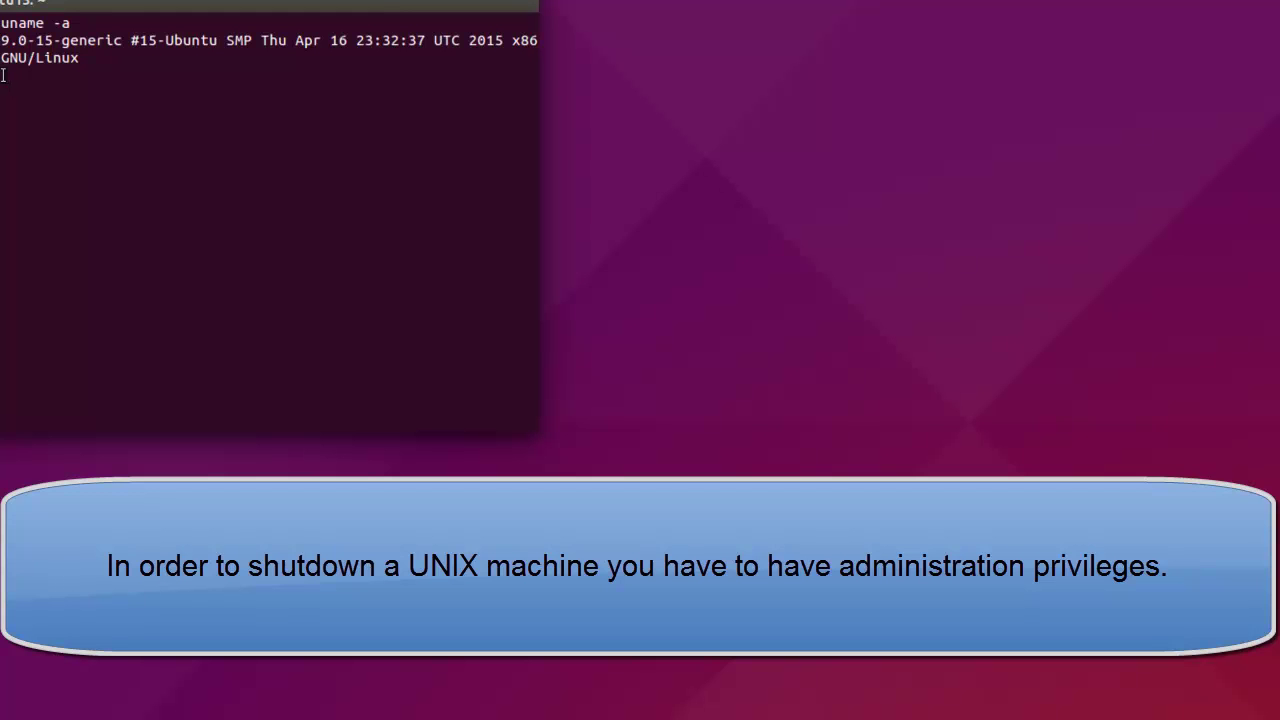
Run "sudo shutdown now" in the terminal and authenticate with the account password
type("sudo")
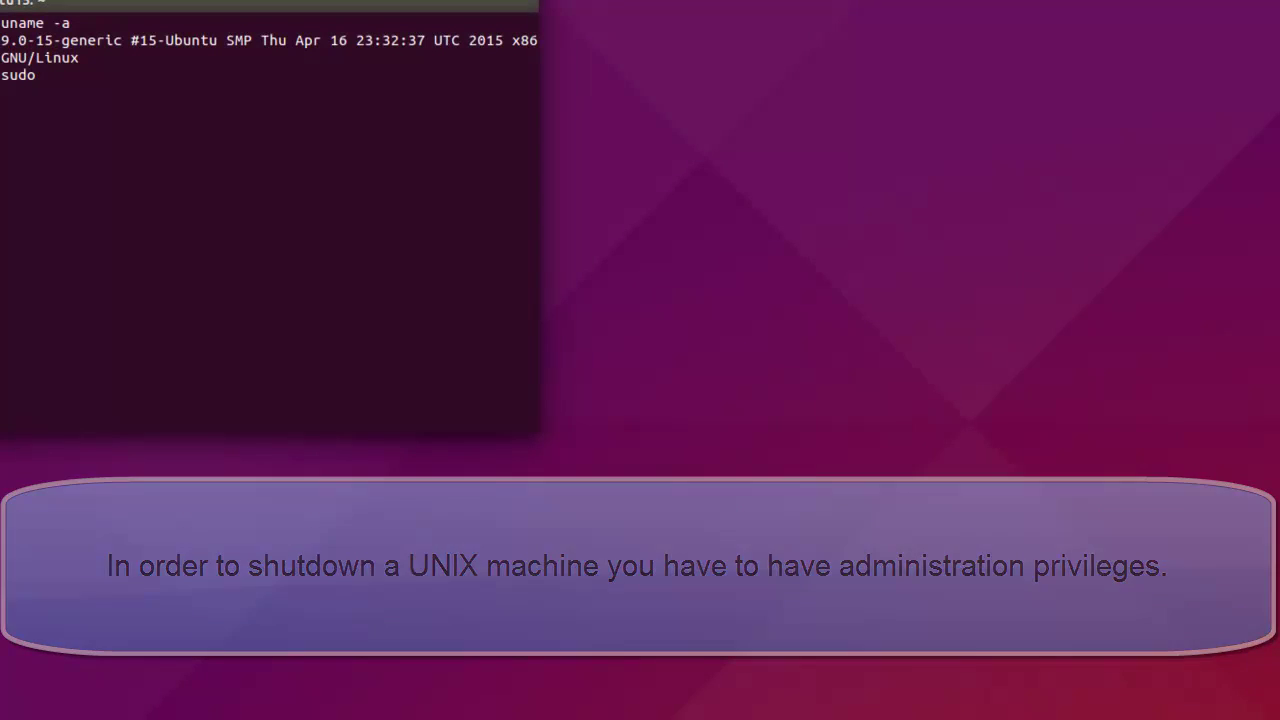
type(" shut")
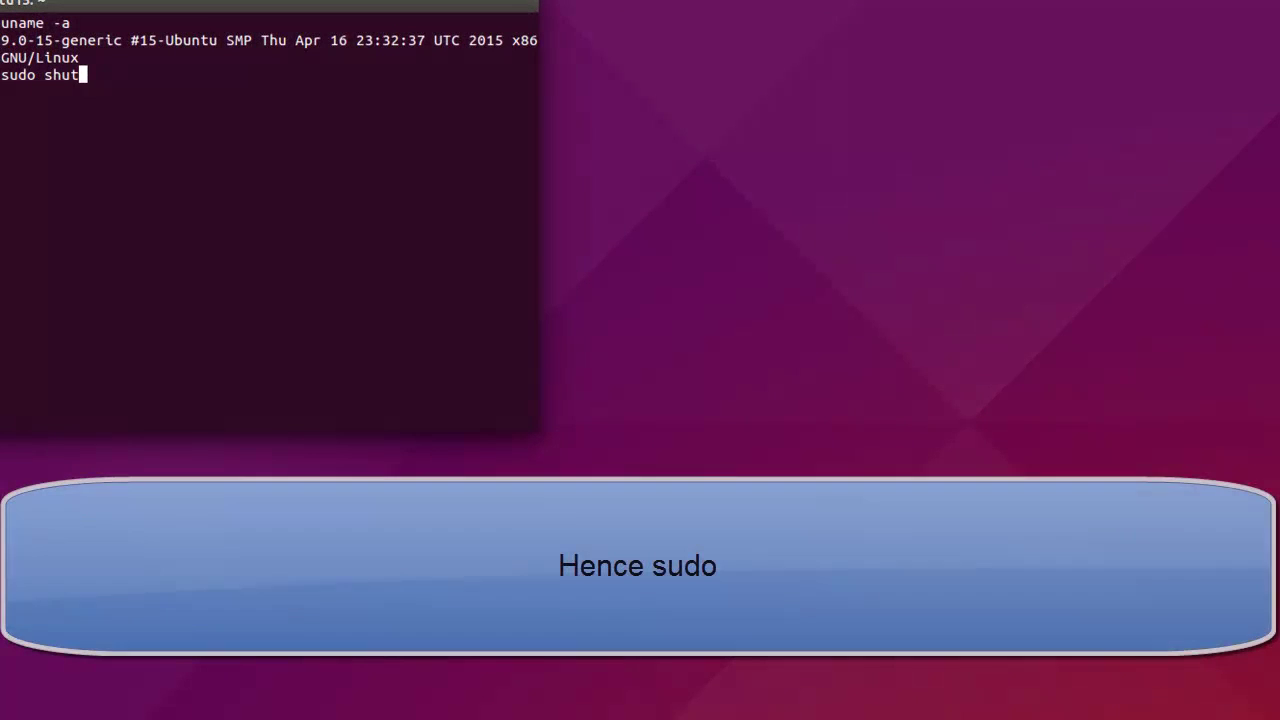
type("dow")
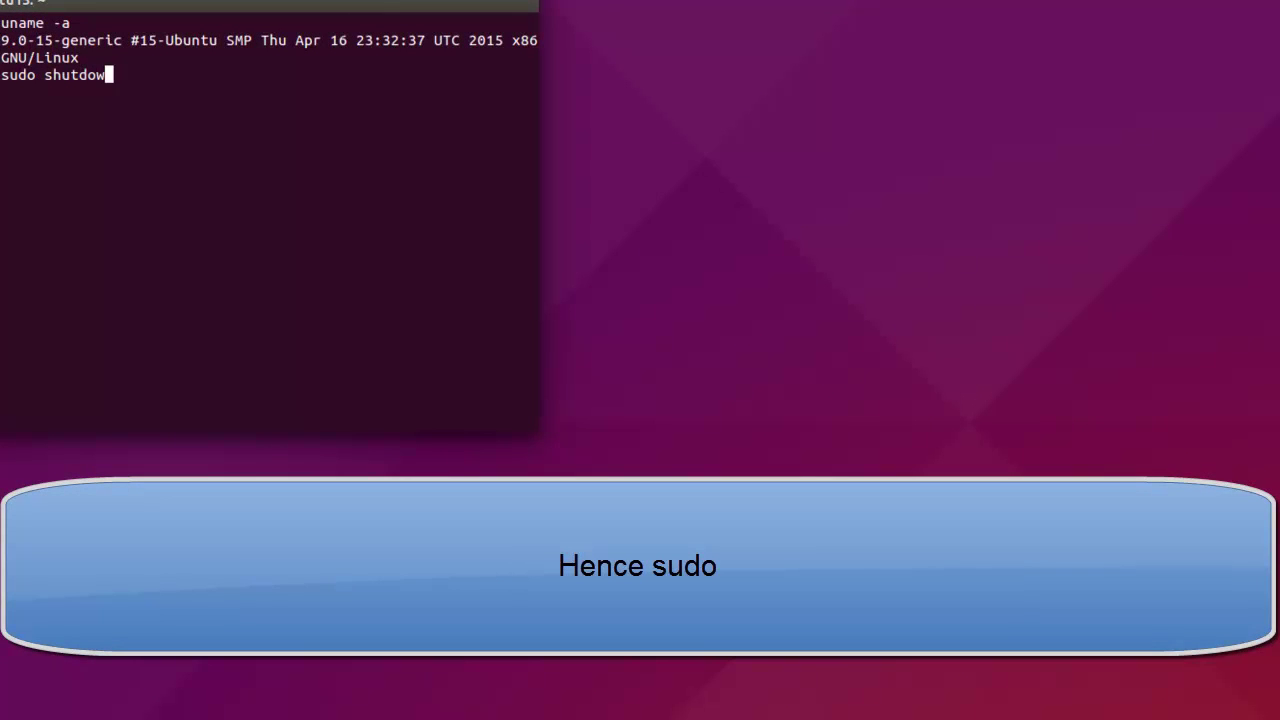
type("n now")
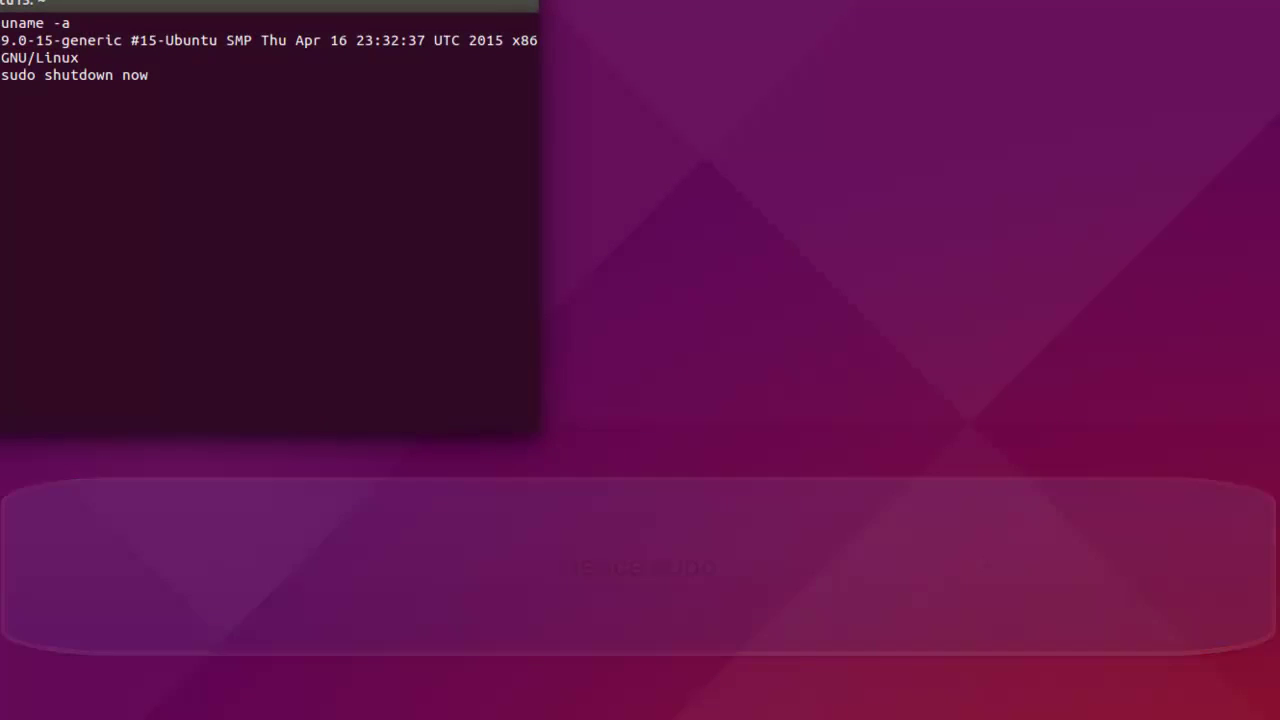
key("Return")
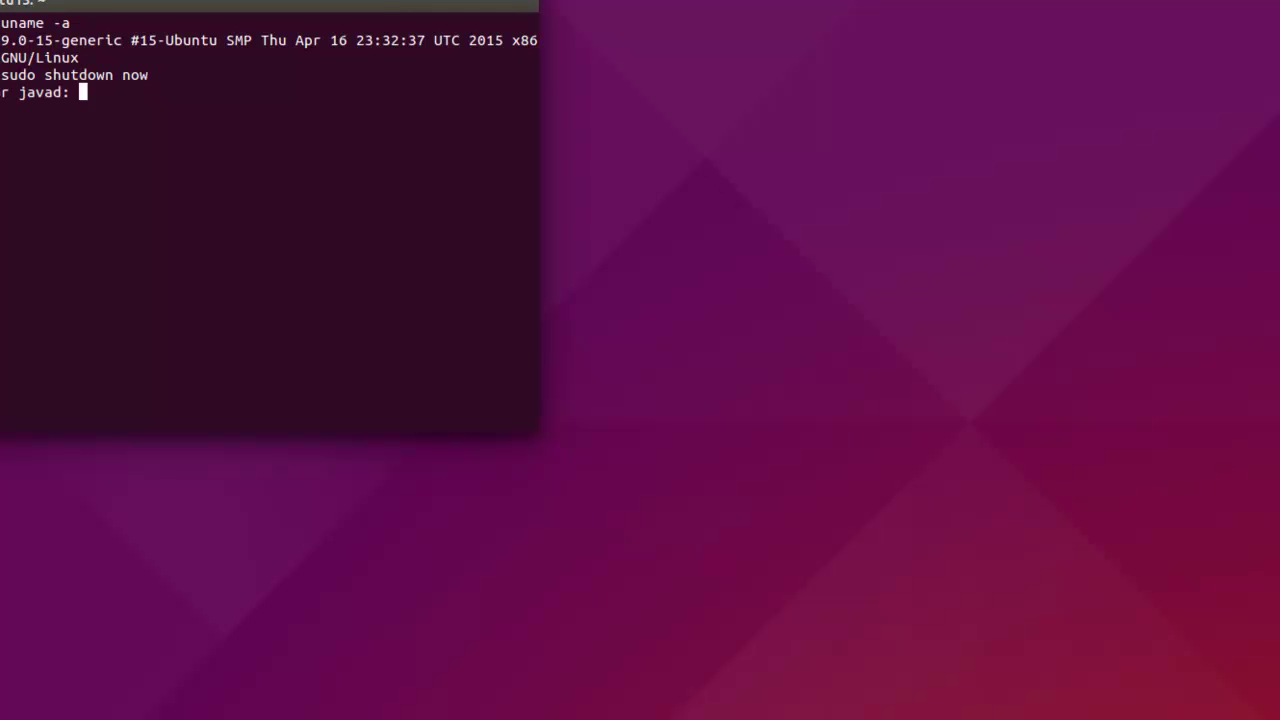
key("Return")
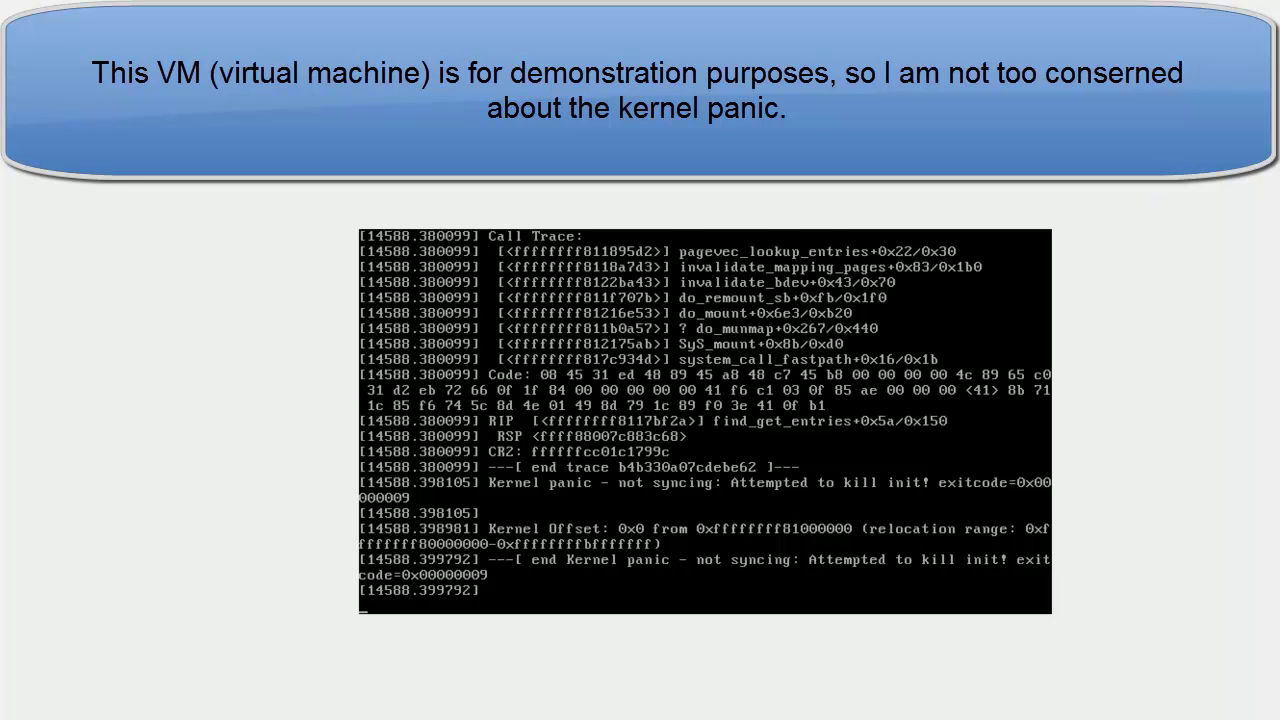
Close the virtual machine window with the option to power off the machine
key("alt+F4")
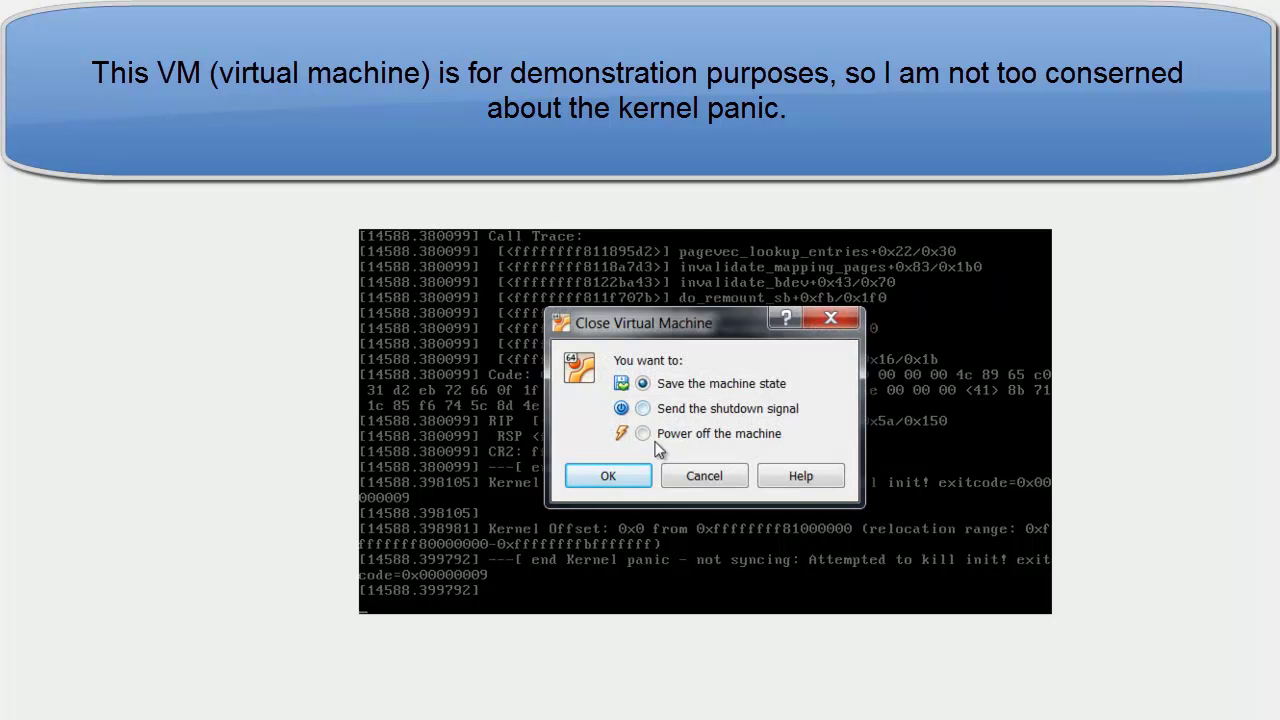
left_click(644, 432)
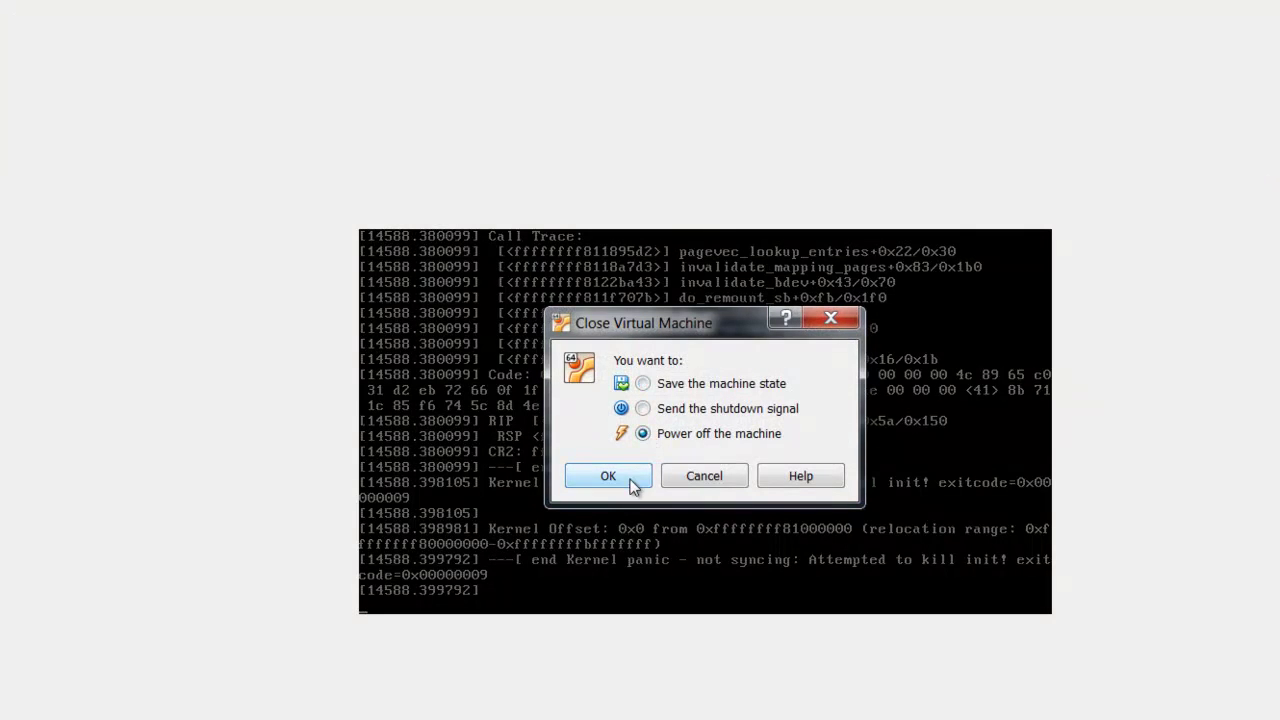
left_click(608, 476)
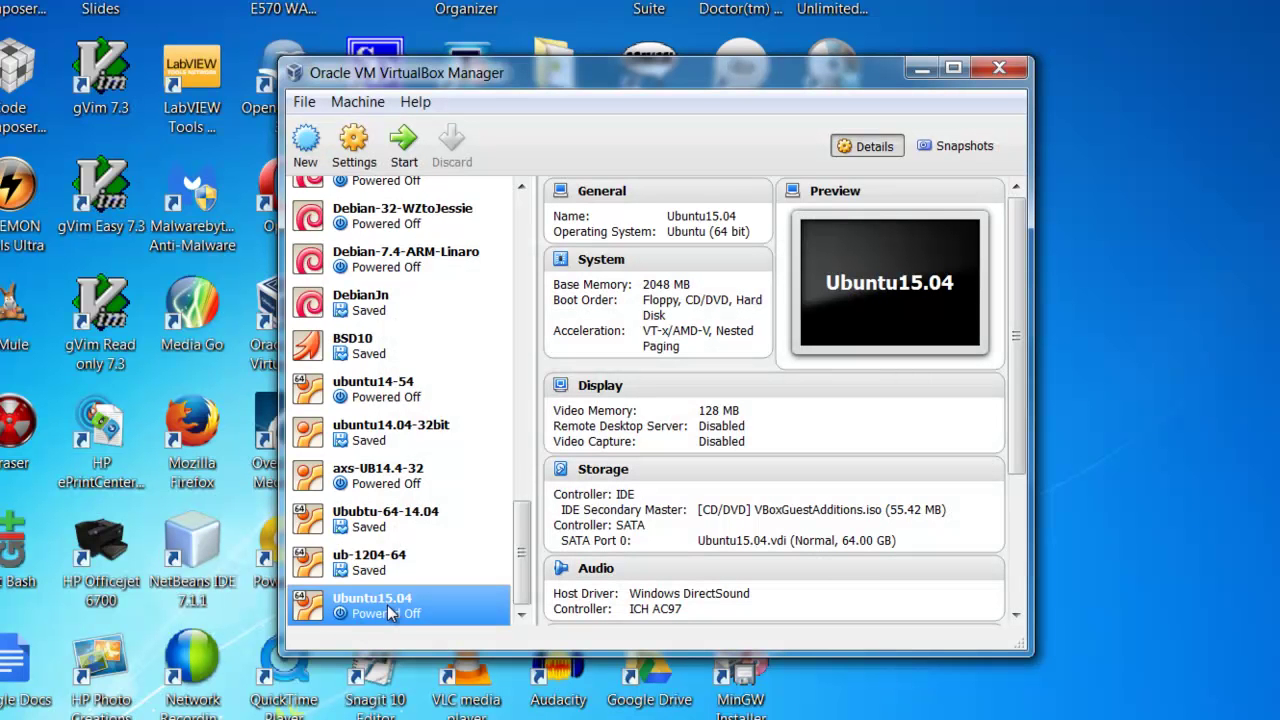
Set the Ubuntu15.04 machine's base memory to 4096 MB and its processor count to 2
left_click(356, 145)
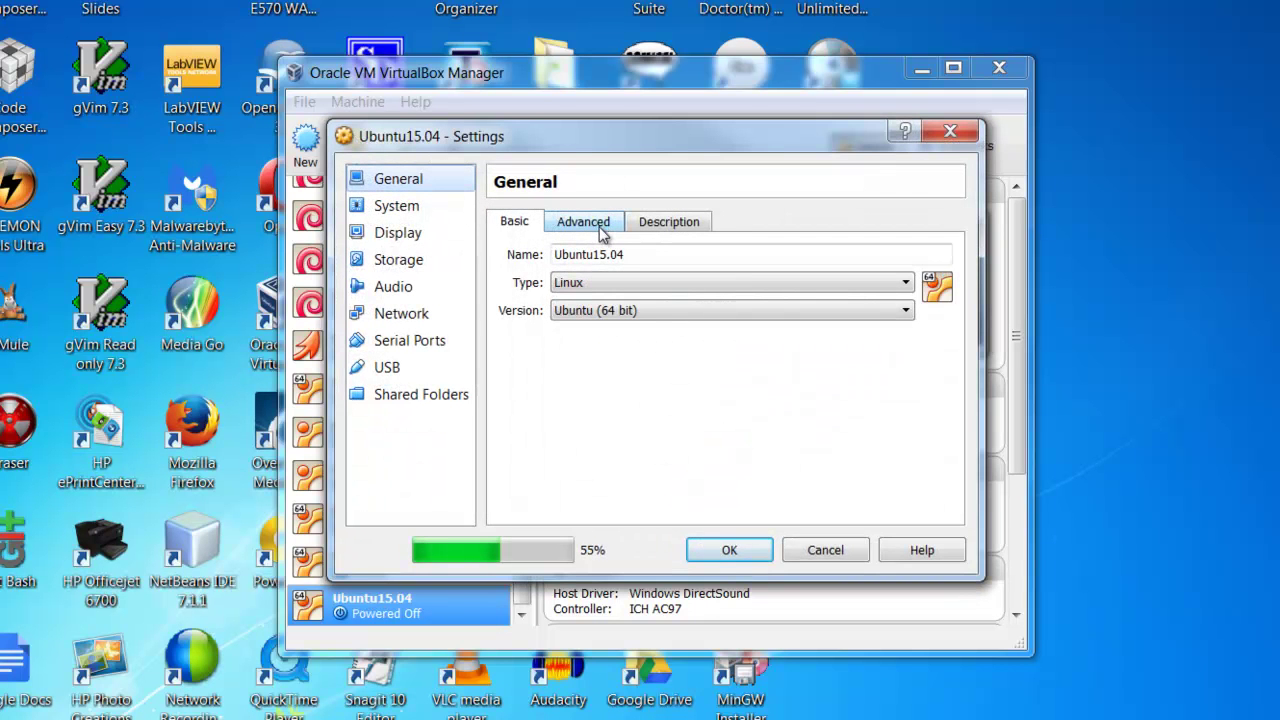
left_click(382, 205)
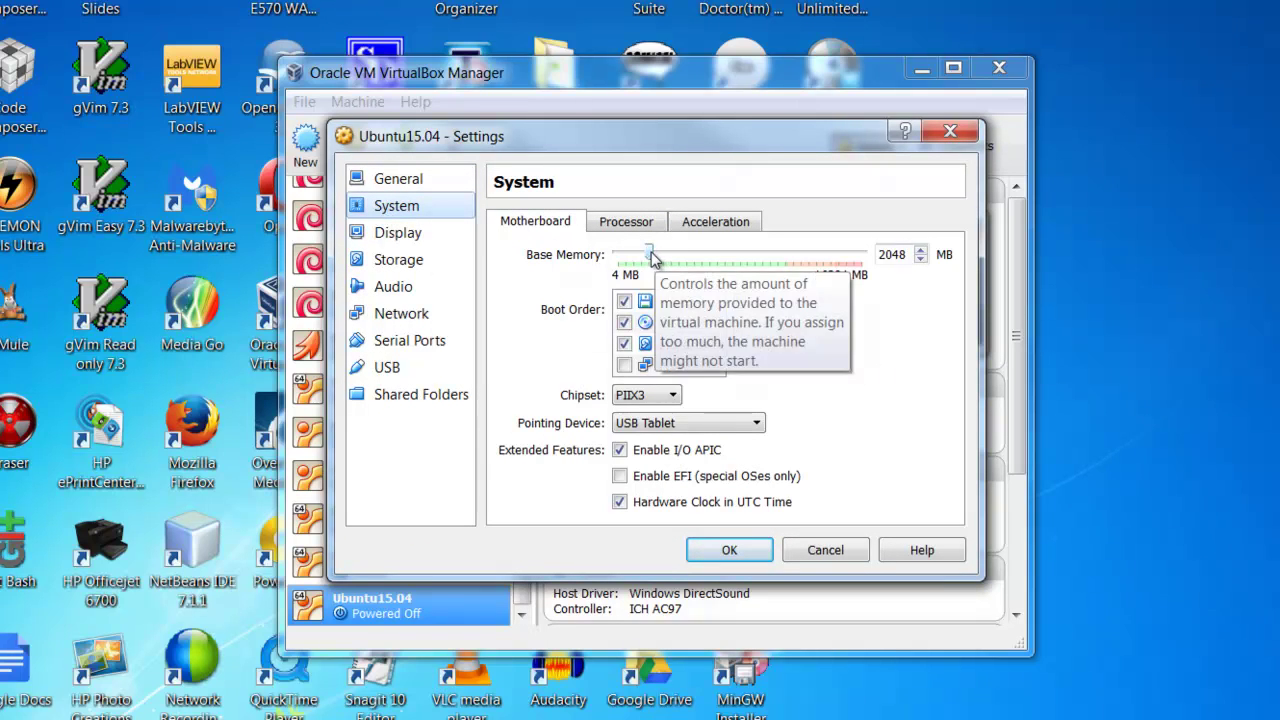
left_click_drag(655, 257, 680, 258)
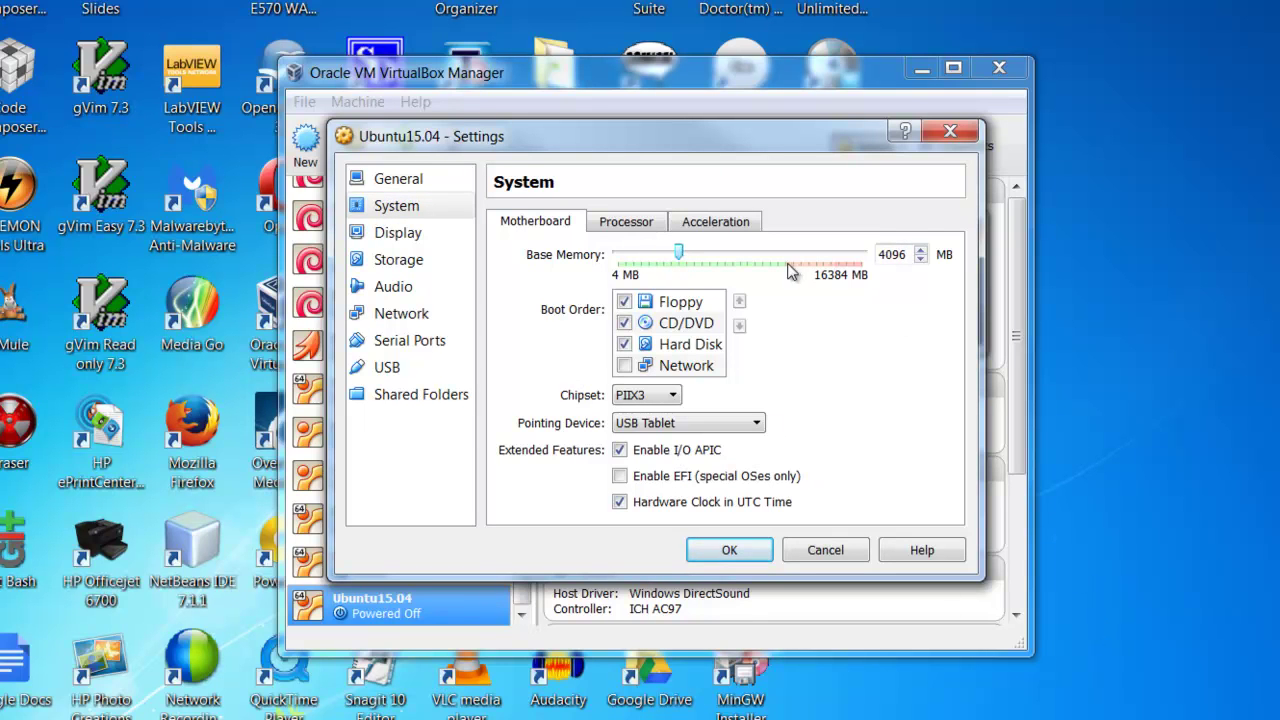
left_click(634, 224)
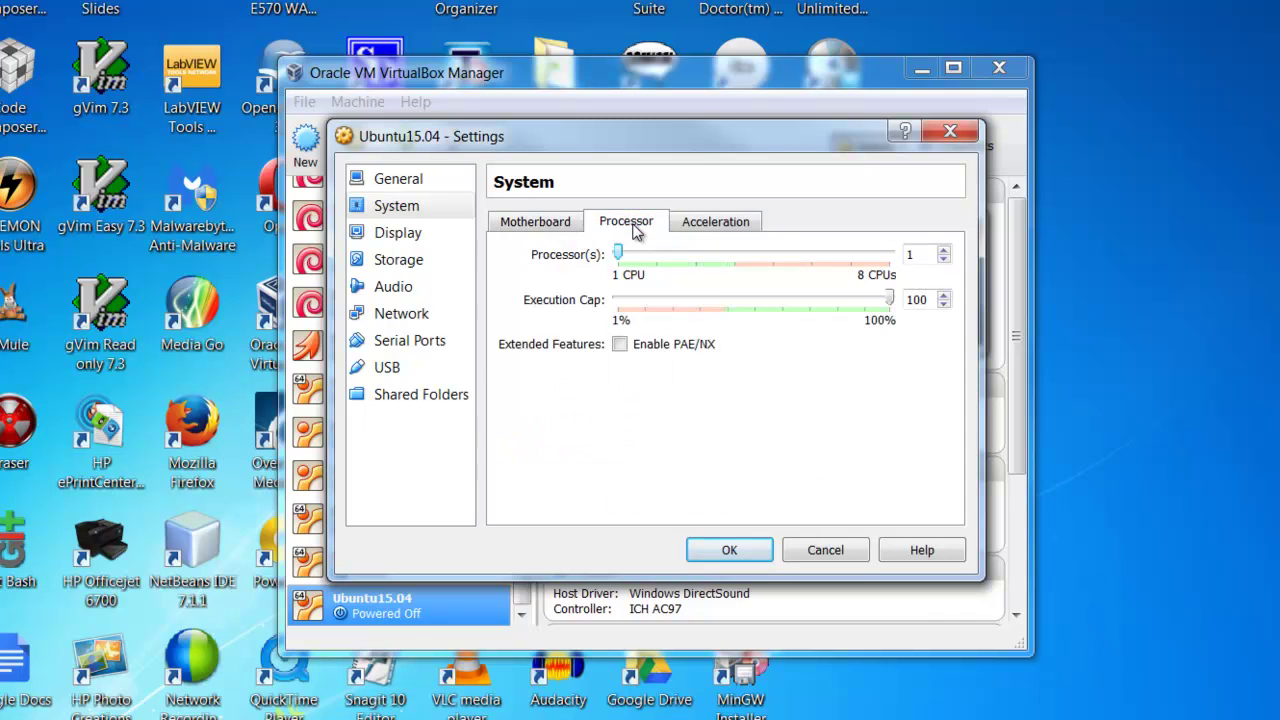
left_click_drag(619, 258, 654, 262)
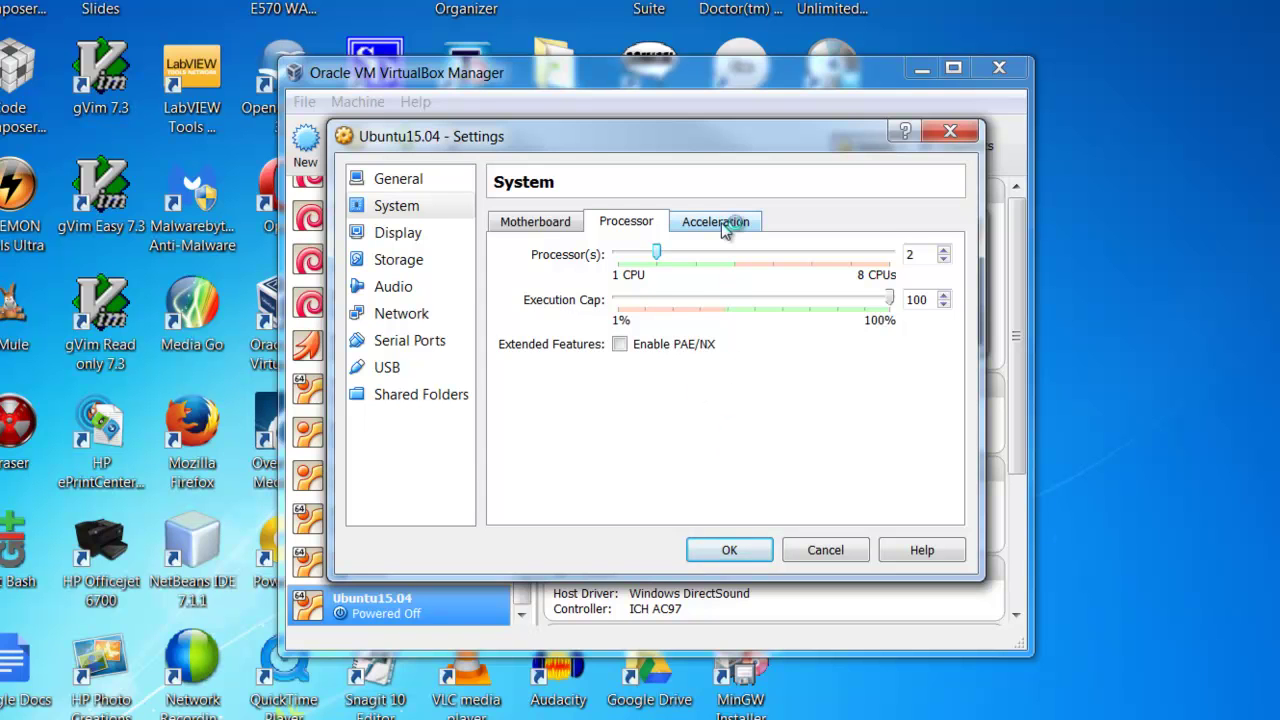
Set the Ubuntu15.04 display's monitor count to 2 and save the machine settings
left_click(405, 233)
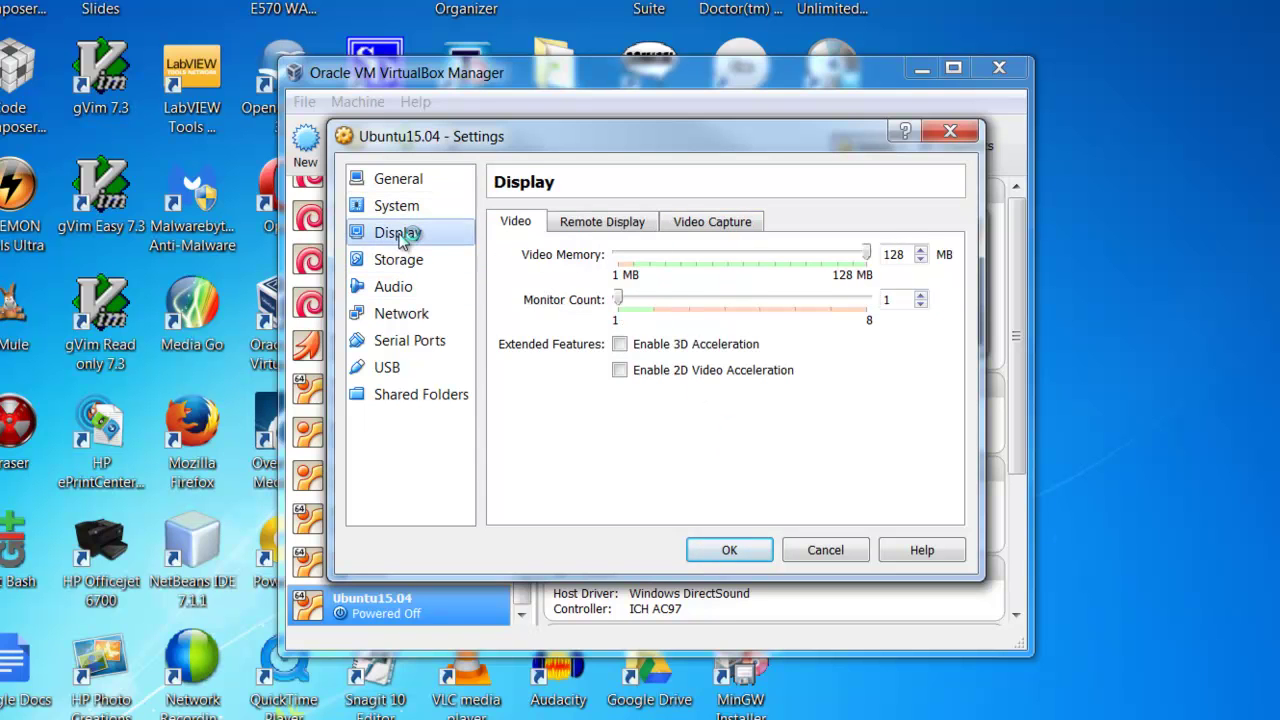
left_click_drag(624, 298, 657, 302)
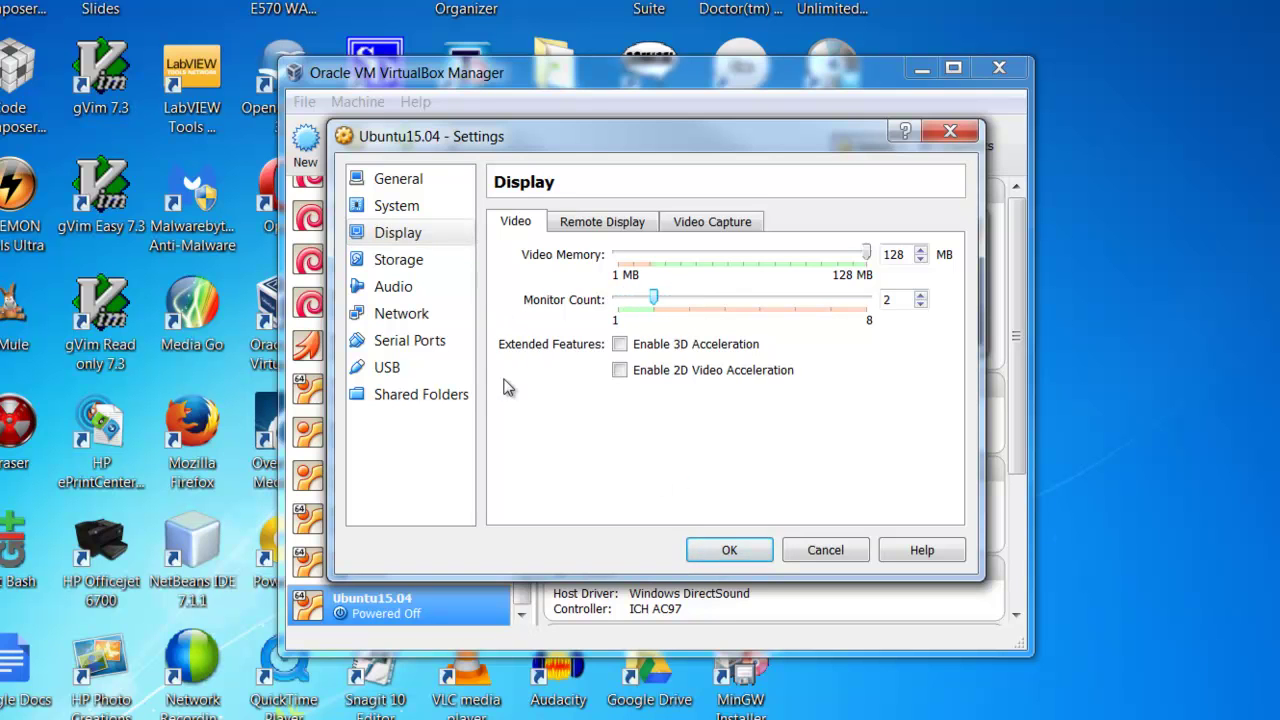
left_click(544, 412)
left_click(736, 551)
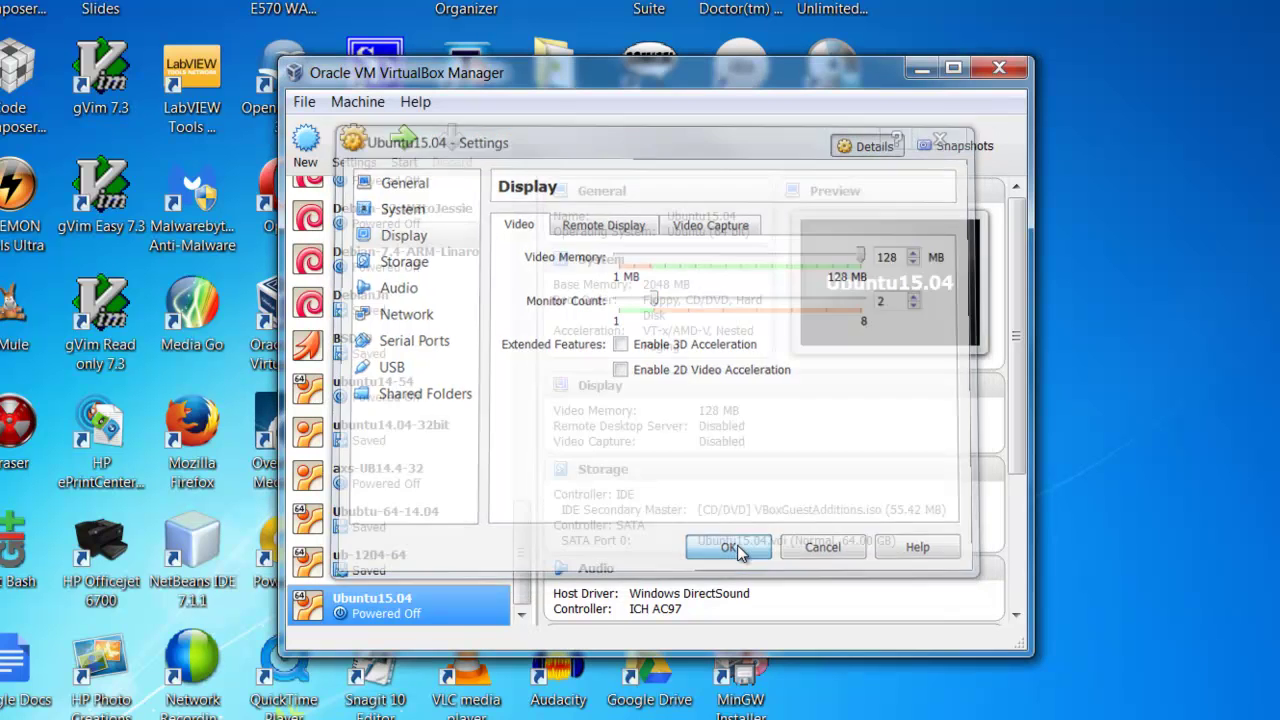
Start the Ubuntu15.04 machine, bring its first display window back into view and maximize it
left_click(398, 141)
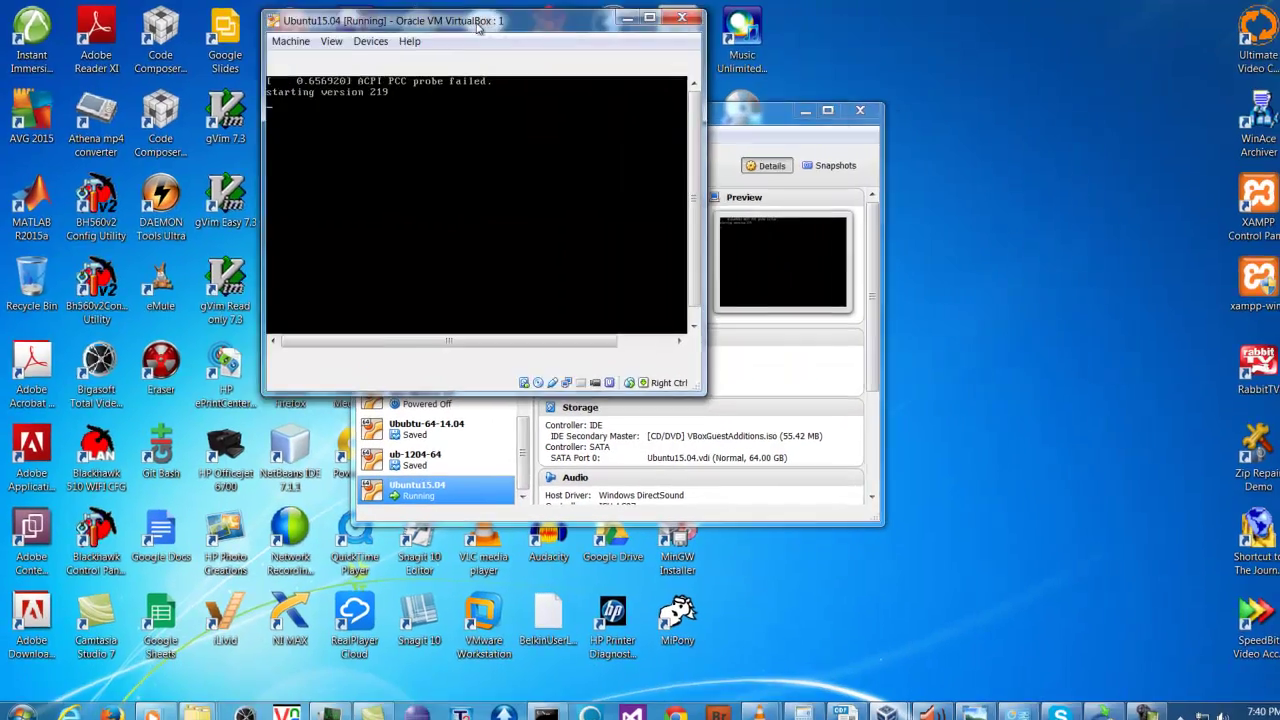
left_click_drag(650, 10, 10, 22)
key("super+Down")
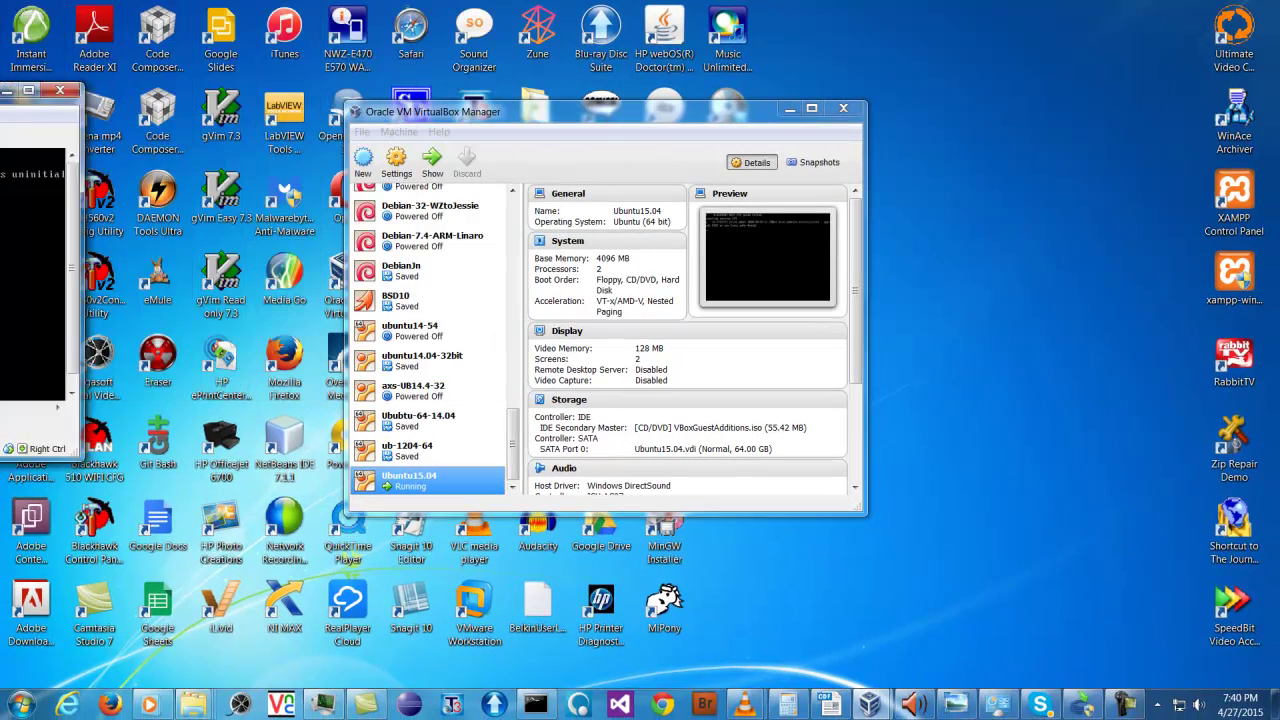
left_click(432, 160)
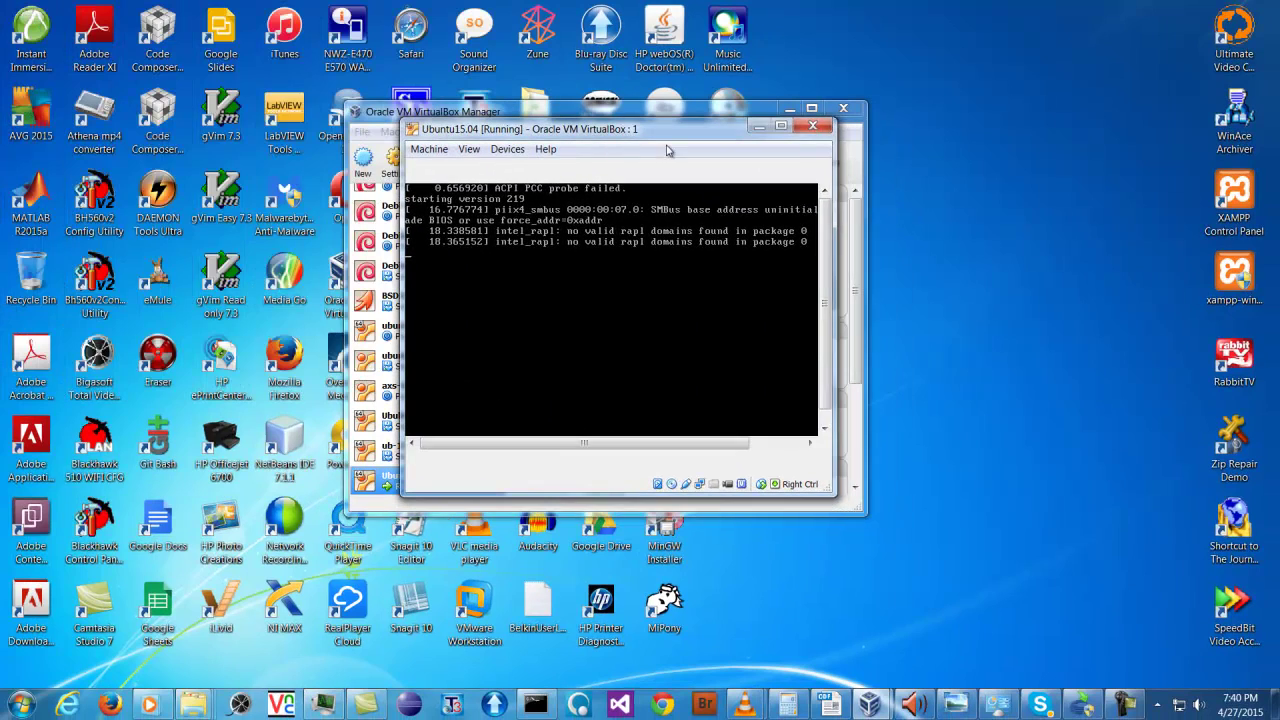
double_click(645, 133)
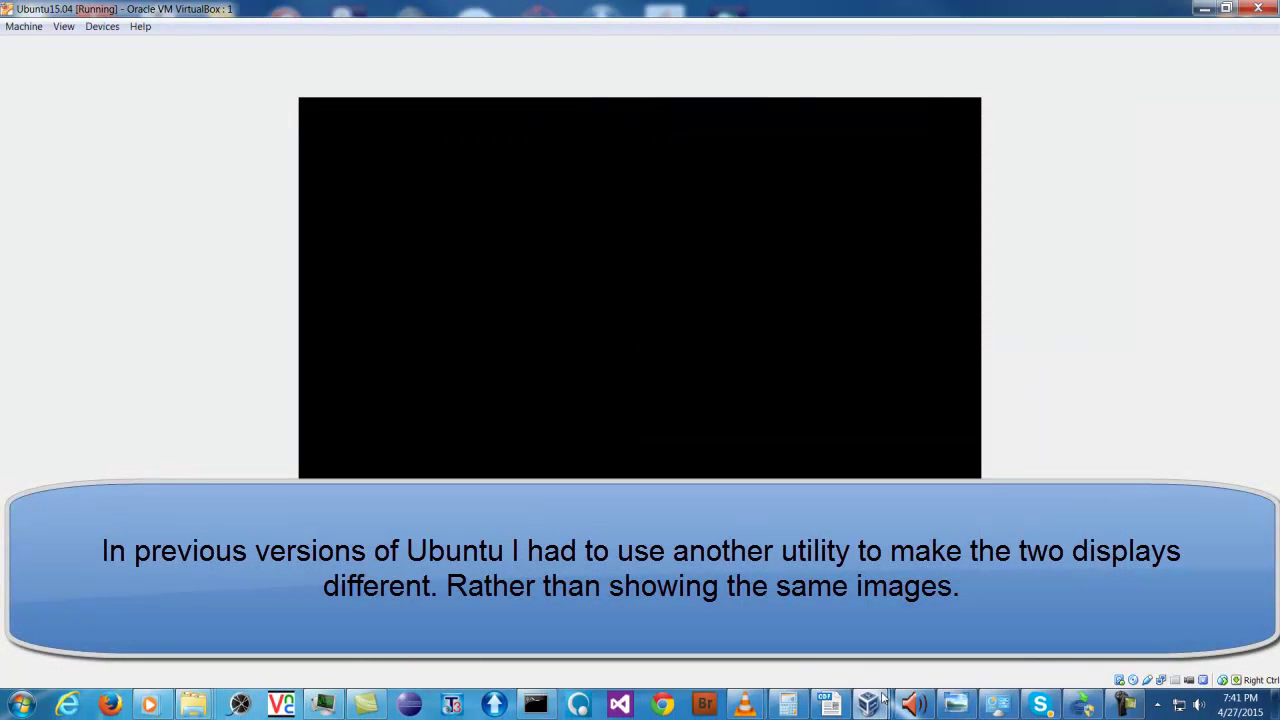
Bring up the machine's second display window and move it onto the host's other monitor
mouse_move(884, 706)
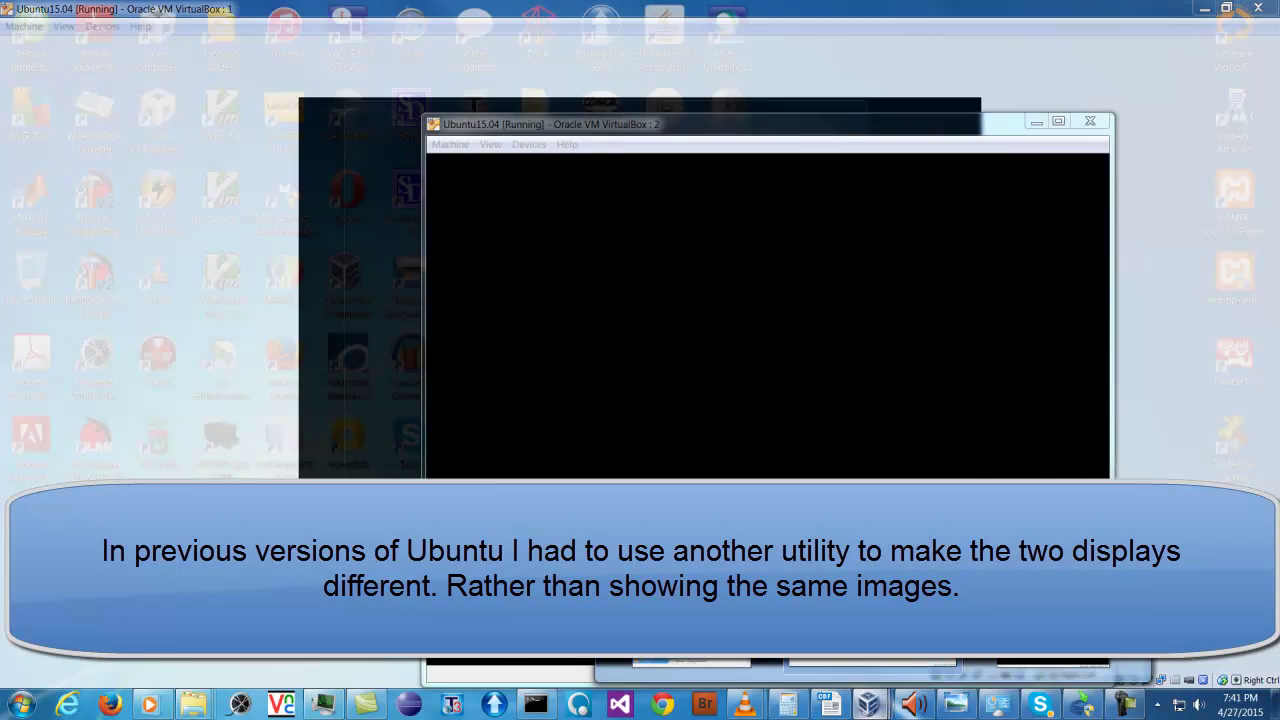
left_click(872, 625)
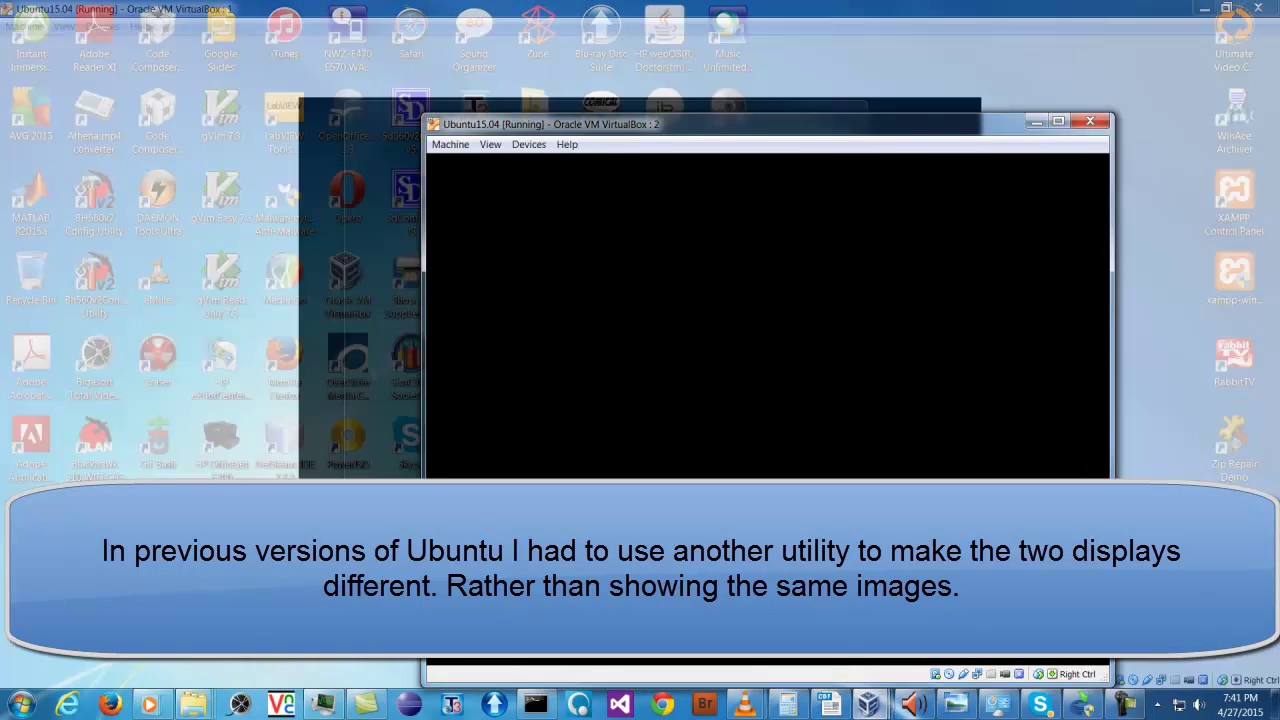
left_click_drag(815, 130, 0, 128)
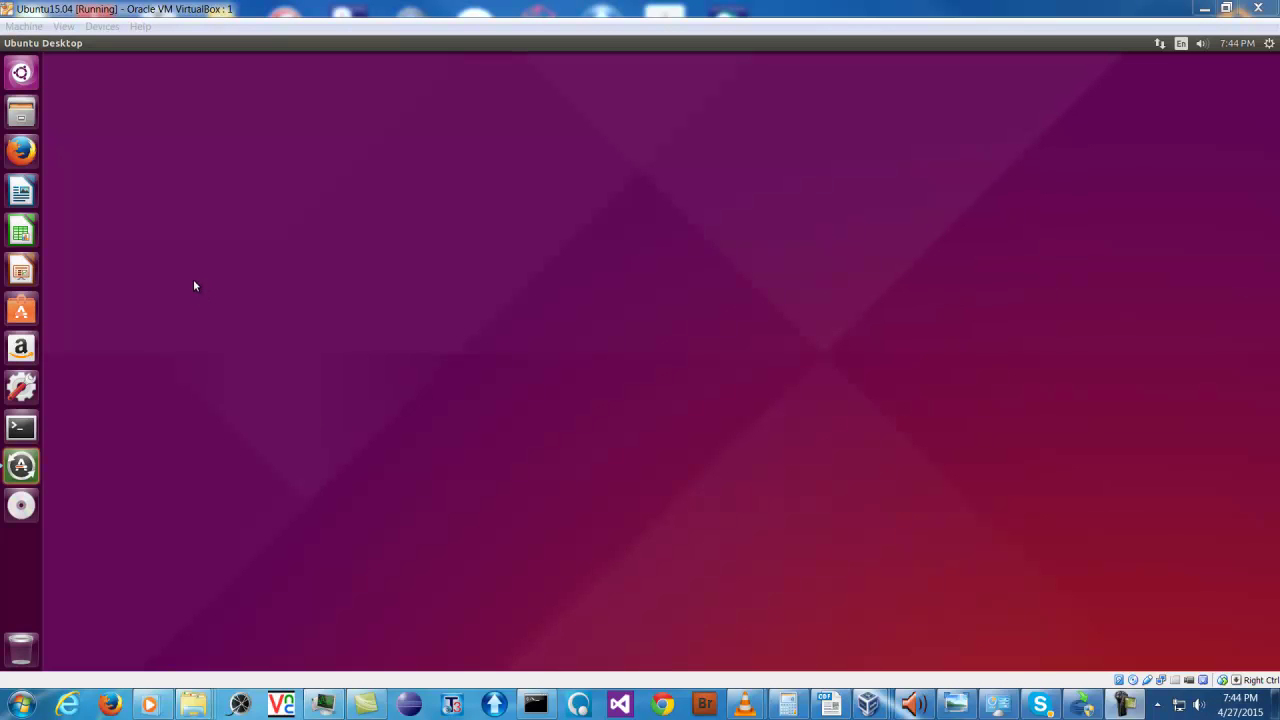
Open a terminal in Ubuntu, move its window off the first display onto the second, and return focus to the first display's desktop
left_click(30, 426)
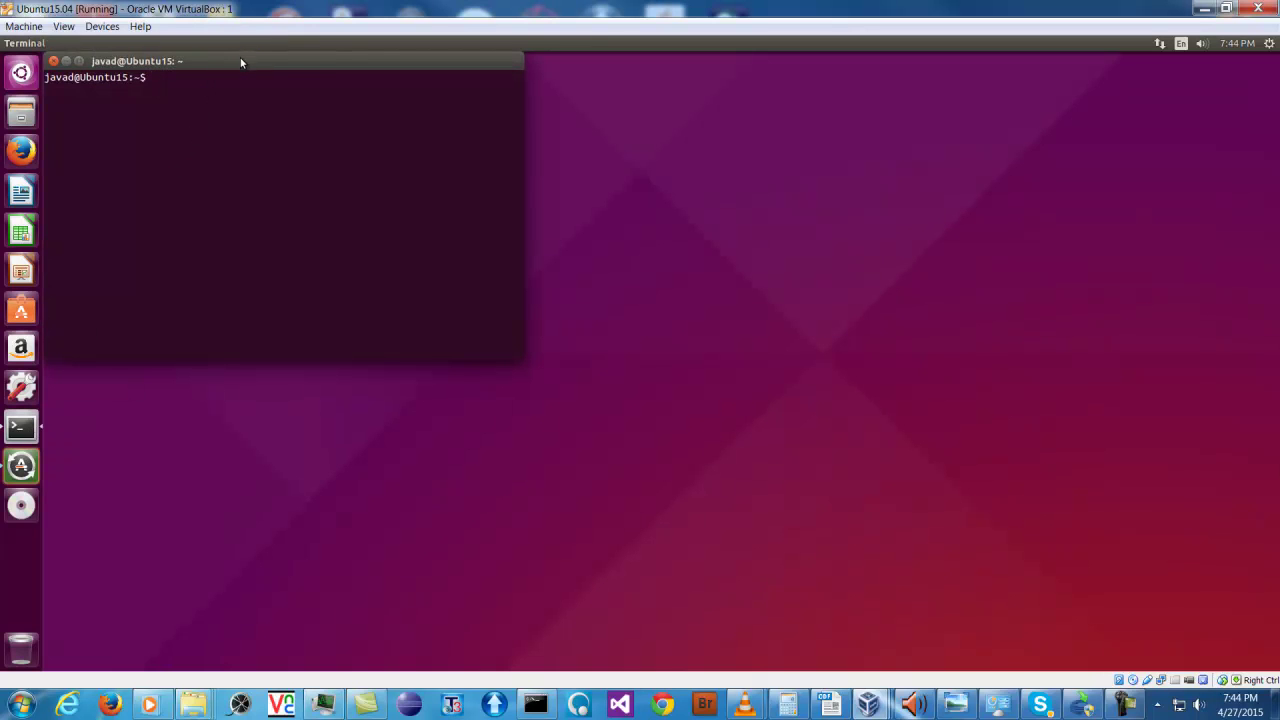
key("ctrl+super+d")
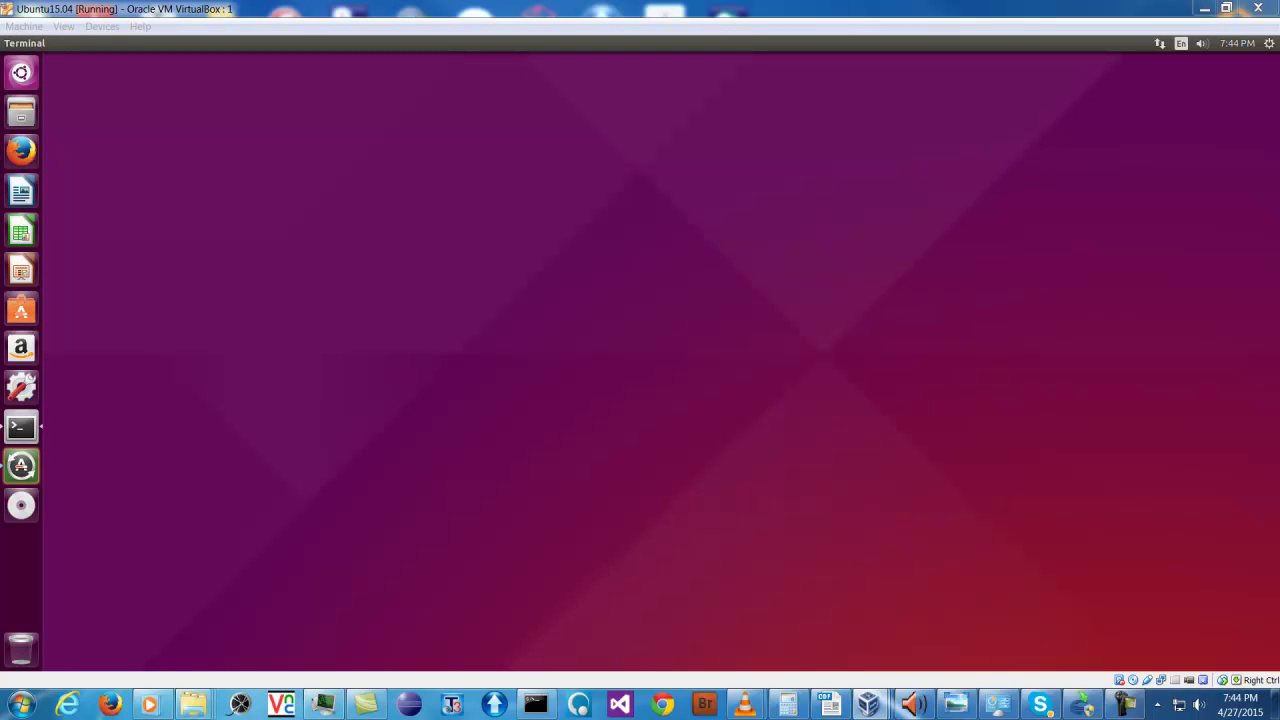
left_click(459, 438)
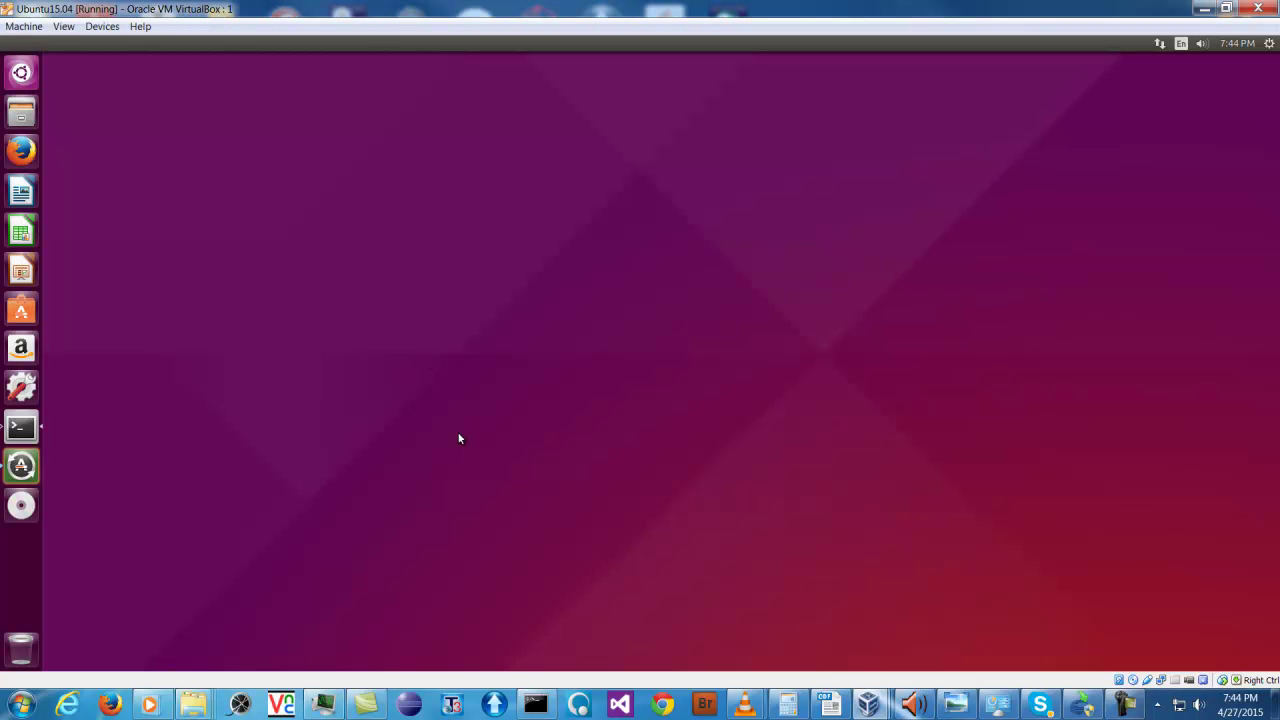